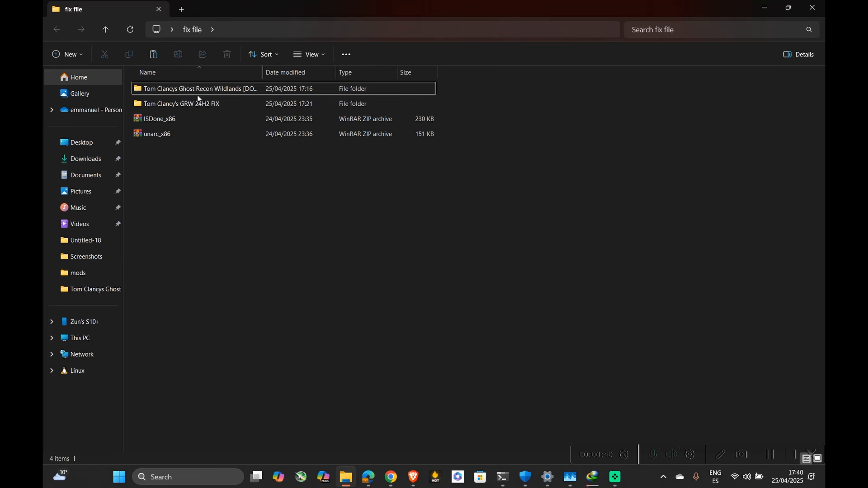
- Examine the contents of the Tom Clancys Ghost Recon Wildlands [DODI Repack] folder and the fix items stored beside it
double_click(198, 91)
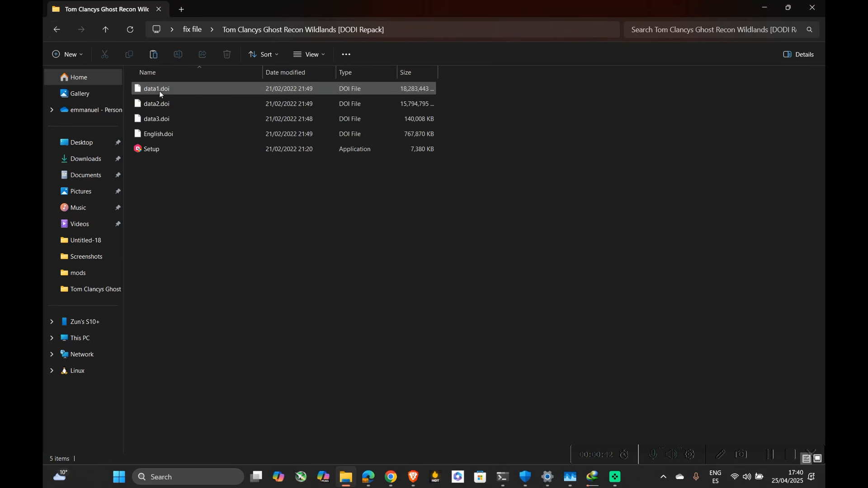
click(57, 32)
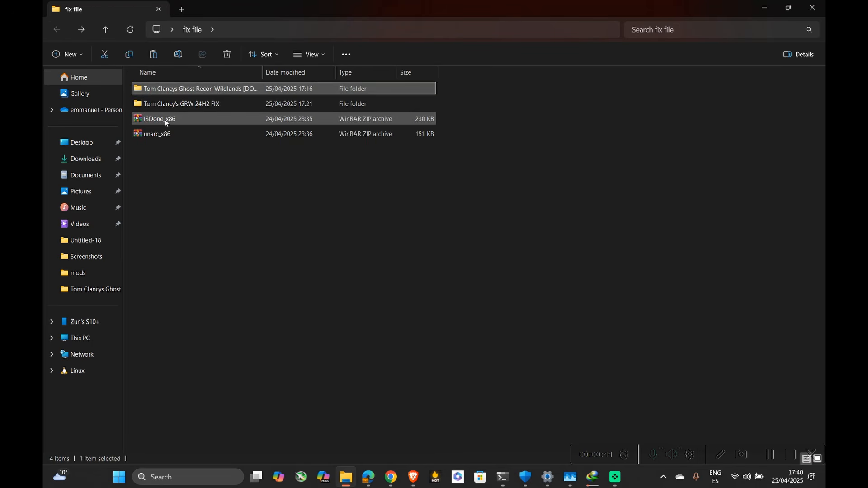
click(165, 121)
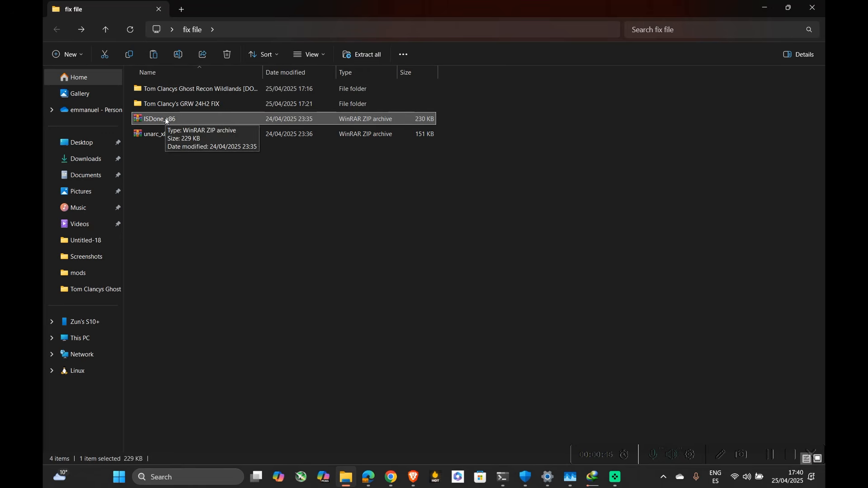
drag(208, 168, 155, 108)
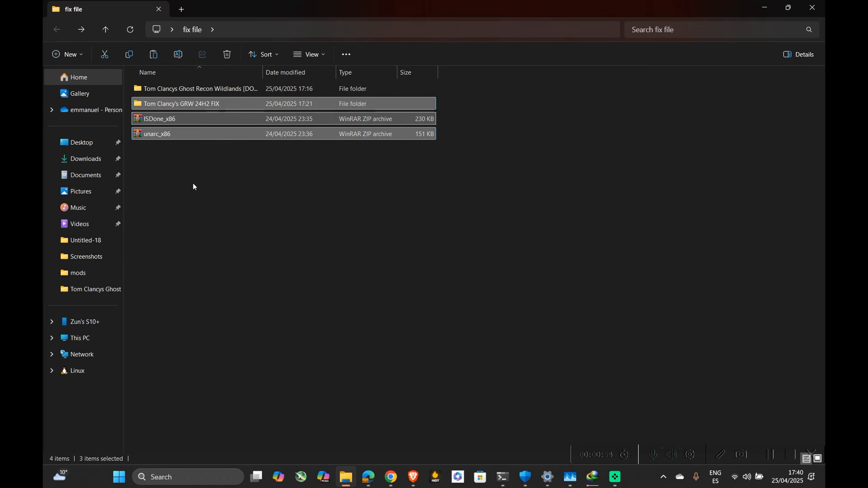
- Open the ISDone_x86 and unarc_x86 archives and go into the Tom Clancys Ghost Recon Wildlands [DODI Repack] folder
click(164, 121)
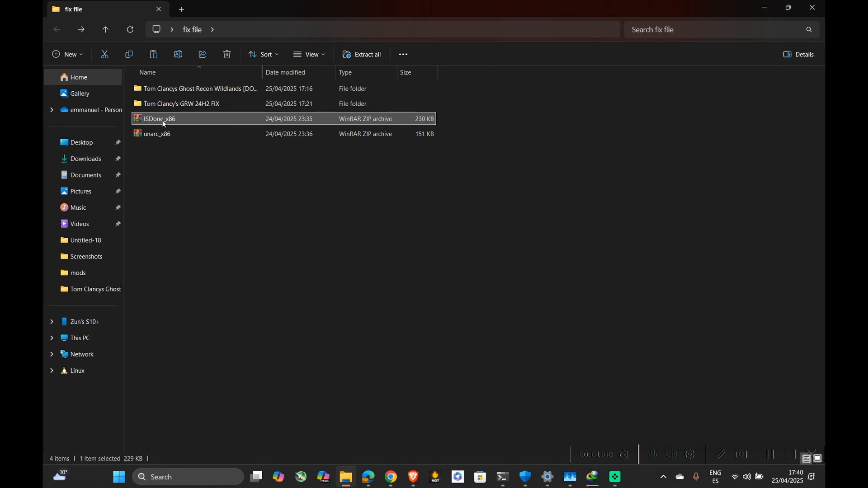
double_click(158, 132)
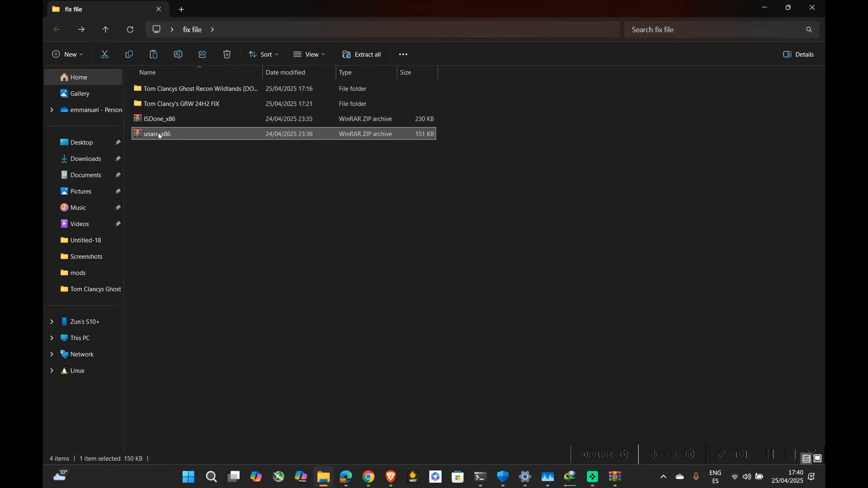
double_click(170, 88)
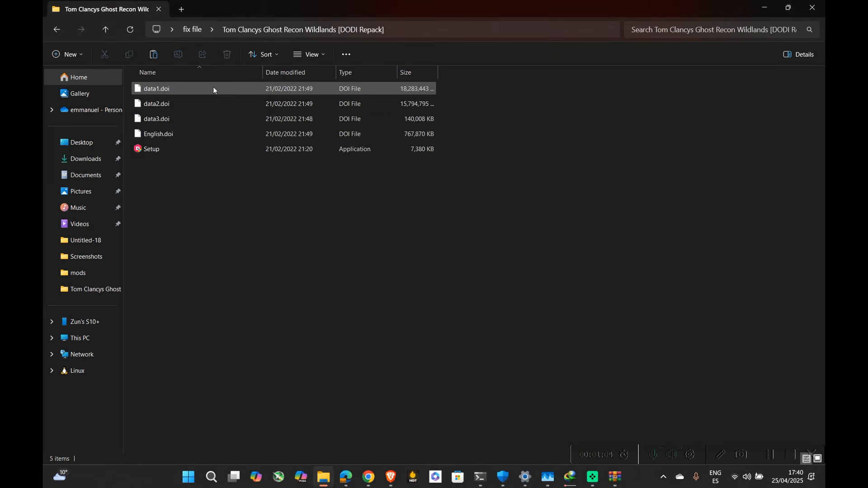
- Copy ISDone.dll from the ISDone_x86 archive into the DODI Repack folder and close that archive
mouse_move(615, 477)
click(560, 407)
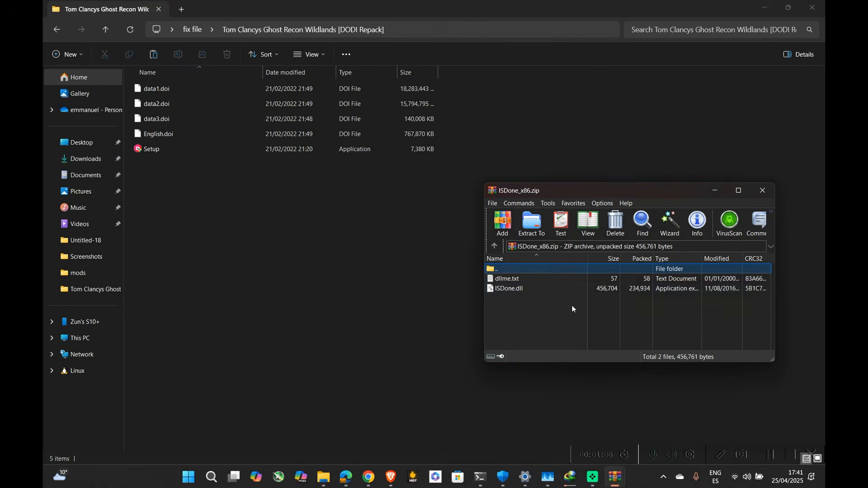
click(516, 286)
click(348, 289)
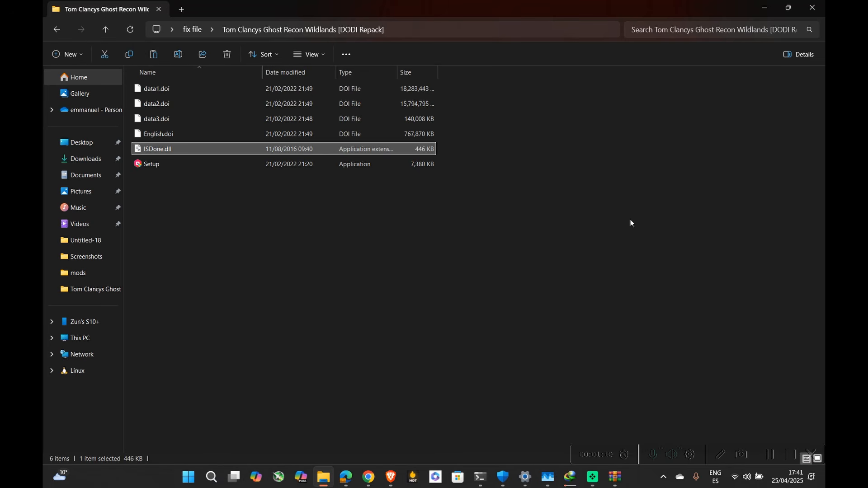
mouse_move(590, 479)
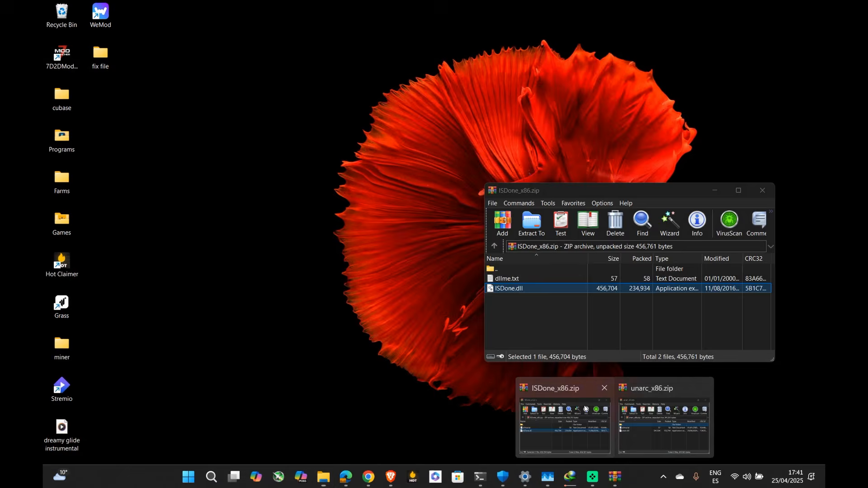
click(599, 418)
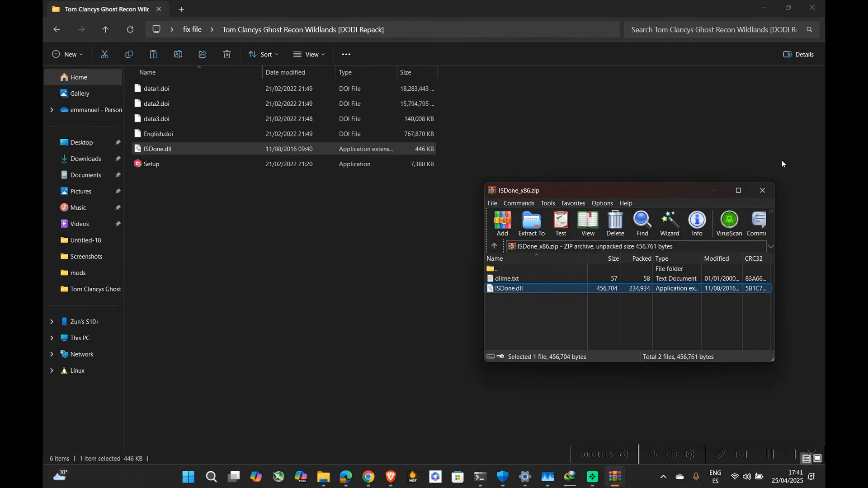
click(762, 191)
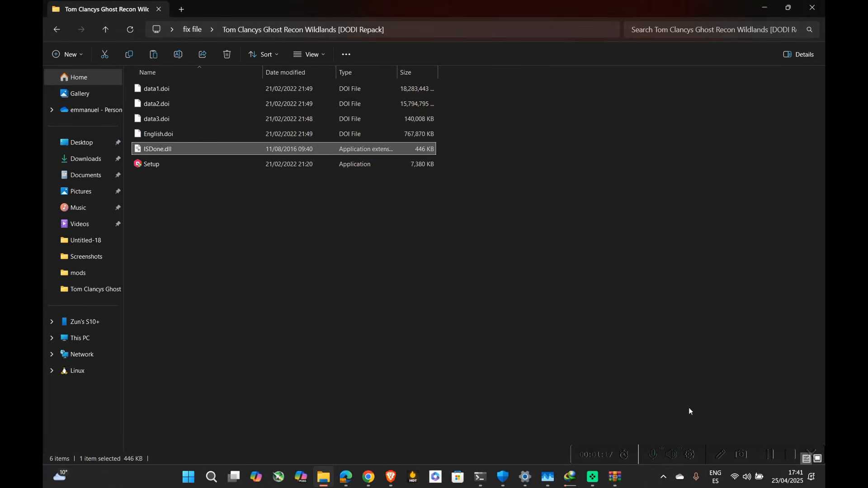
- Copy unarc.dll from the unarc_x86 archive into the DODI Repack folder
click(616, 480)
click(520, 288)
click(327, 306)
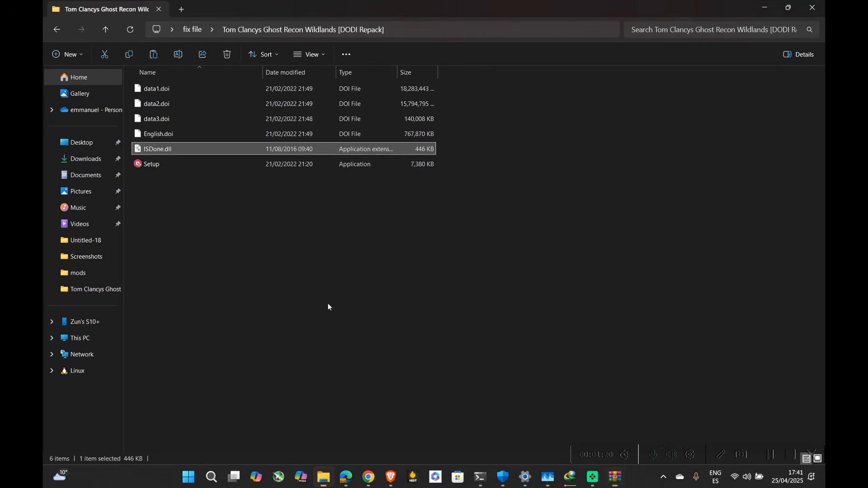
click(625, 221)
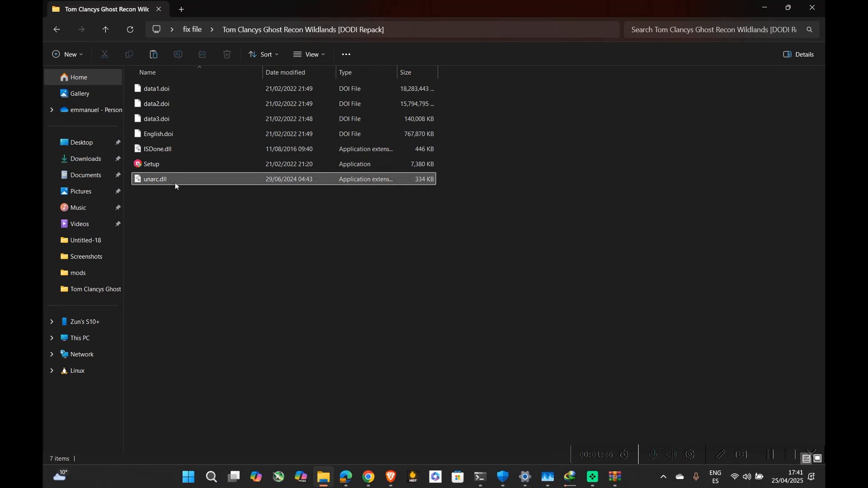
- Run Setup from the DODI Repack folder, choose to install the game, and proceed past the installer's welcome page
double_click(145, 165)
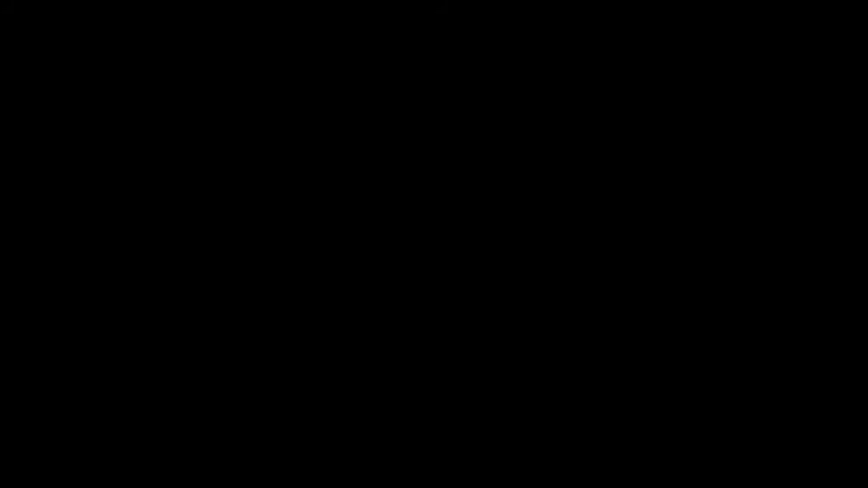
click(348, 329)
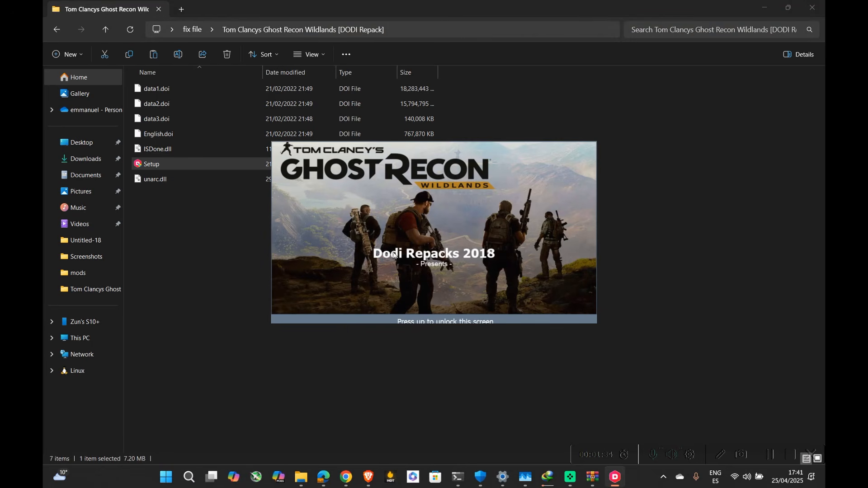
click(416, 230)
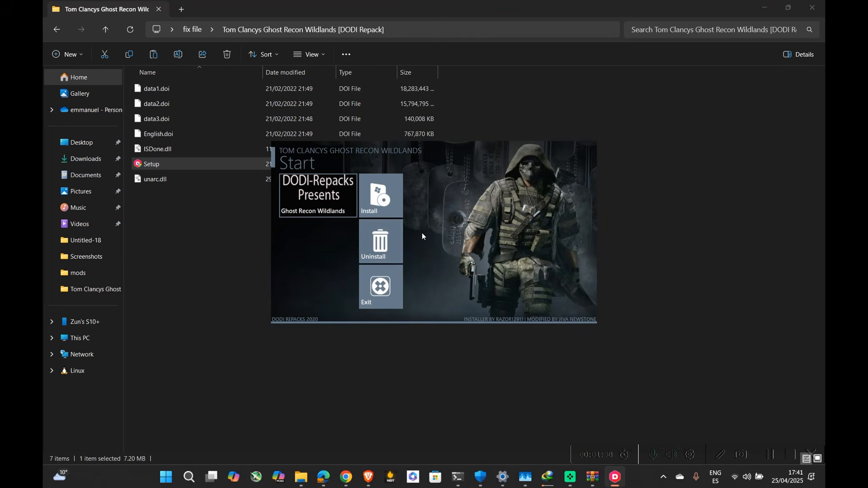
click(382, 204)
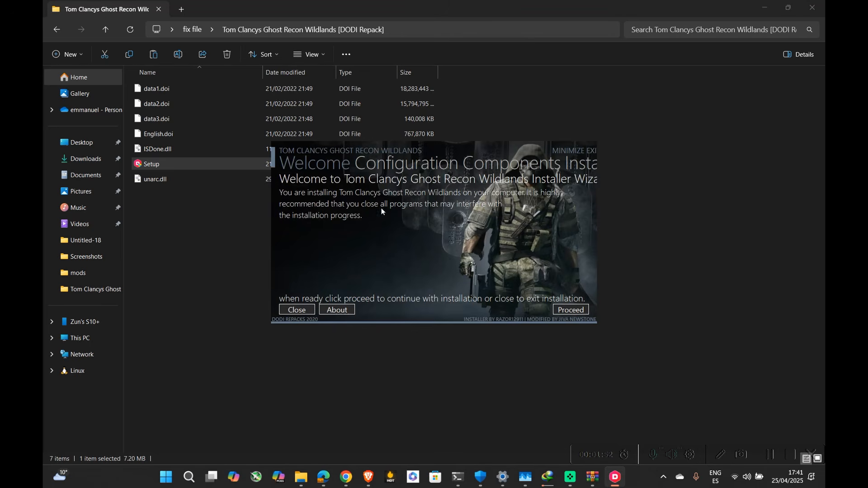
click(582, 309)
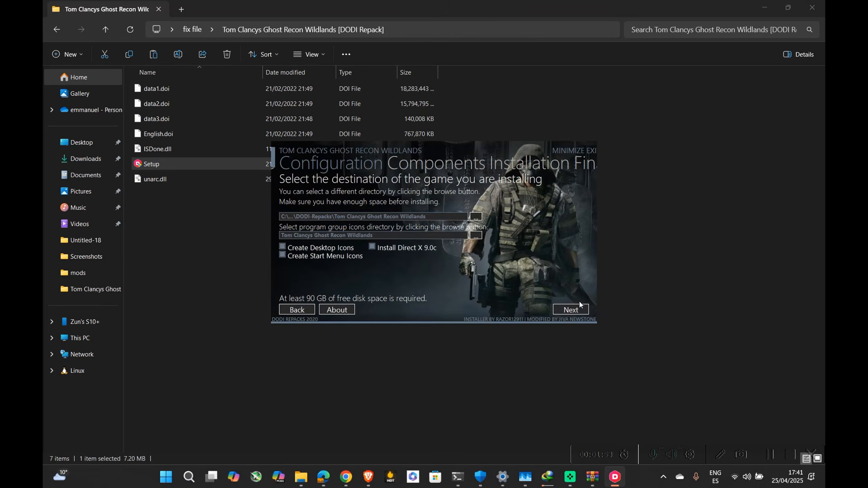
- Set the installation destination to D:\Games\Tom Clancys Ghost Recon Wildlands and leave only Create Desktop Icons enabled
click(476, 216)
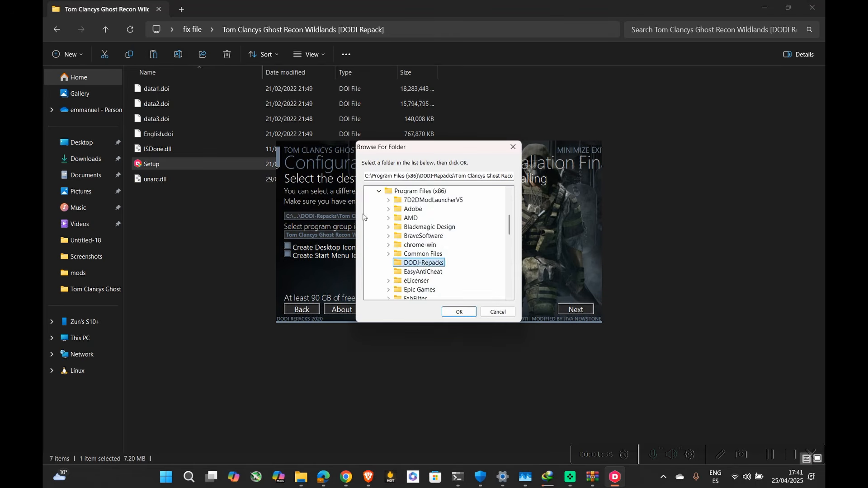
scroll(412, 257, down, 10)
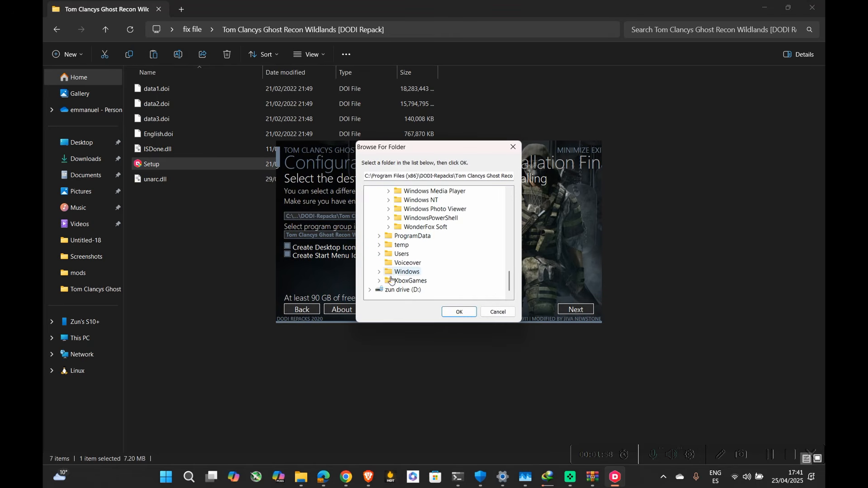
click(370, 291)
click(394, 253)
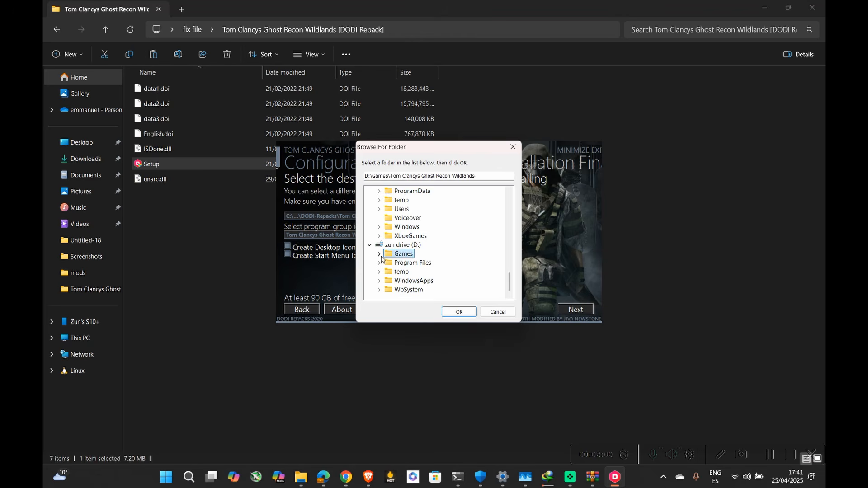
click(458, 312)
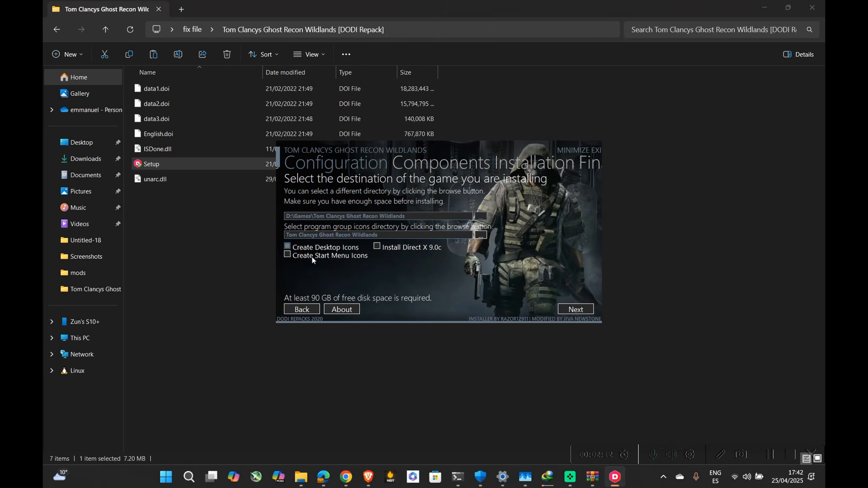
- Try to install the game with only the English component selected
click(566, 311)
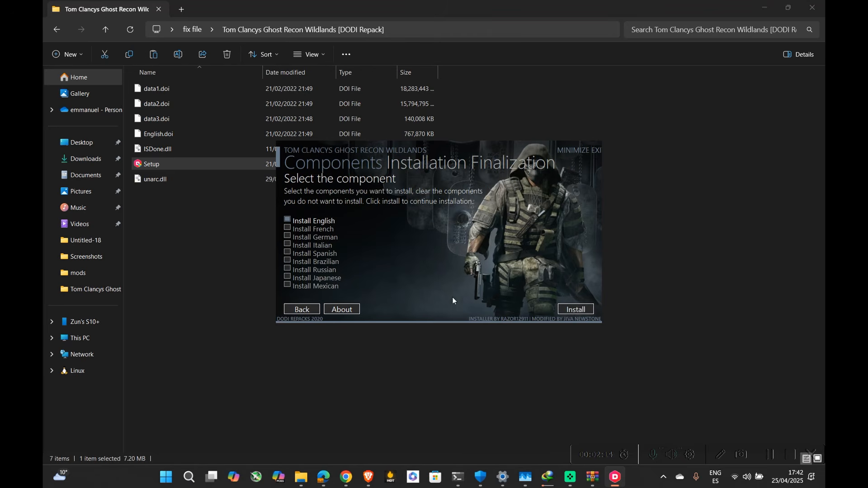
click(589, 310)
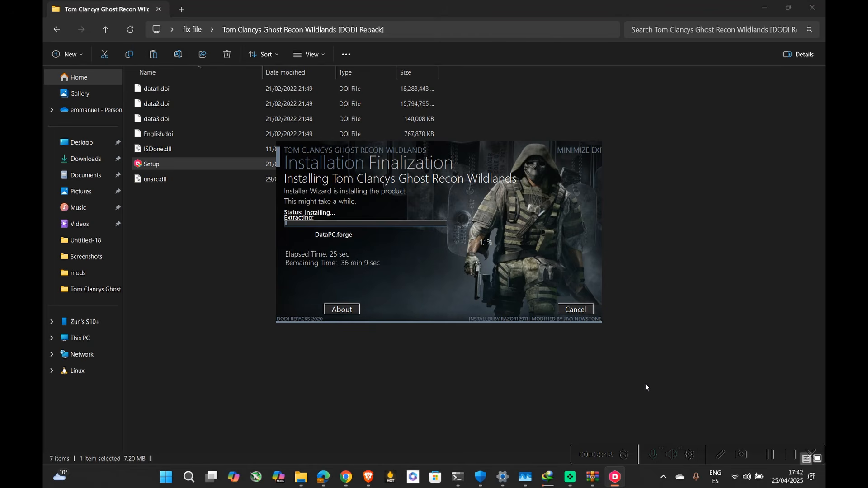
- Check the progress of the game installation and dismiss the ISDone.dll error dialog
click(770, 454)
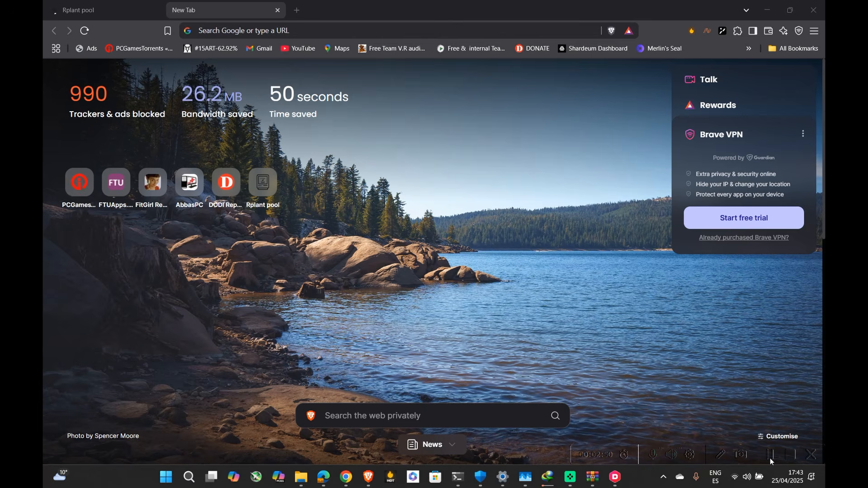
click(614, 483)
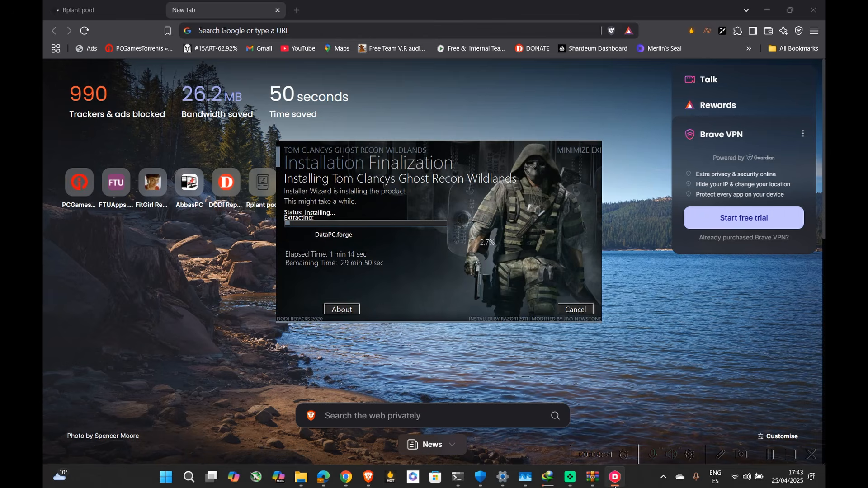
click(615, 480)
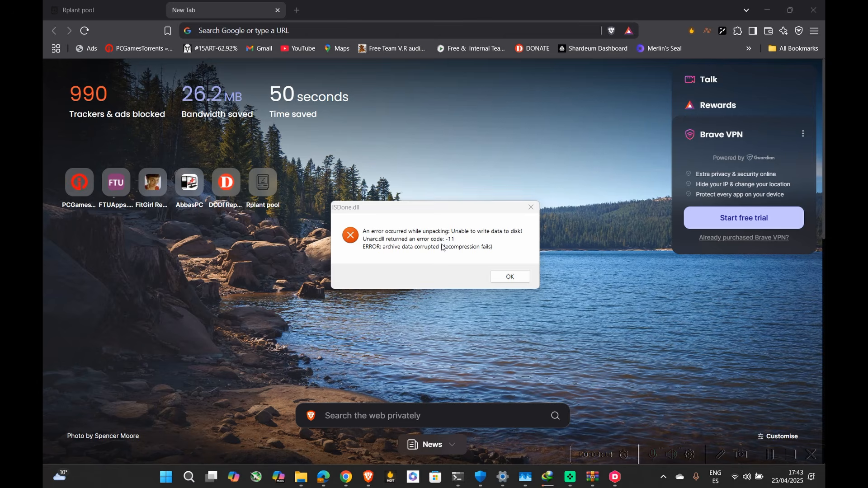
click(500, 279)
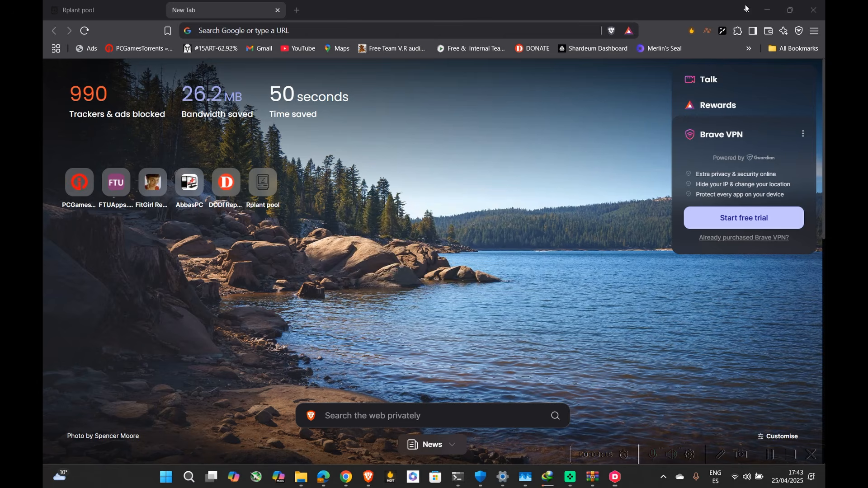
- Minimize both browser windows and reopen the DODI Repack folder from the fix file folder on the desktop
click(767, 10)
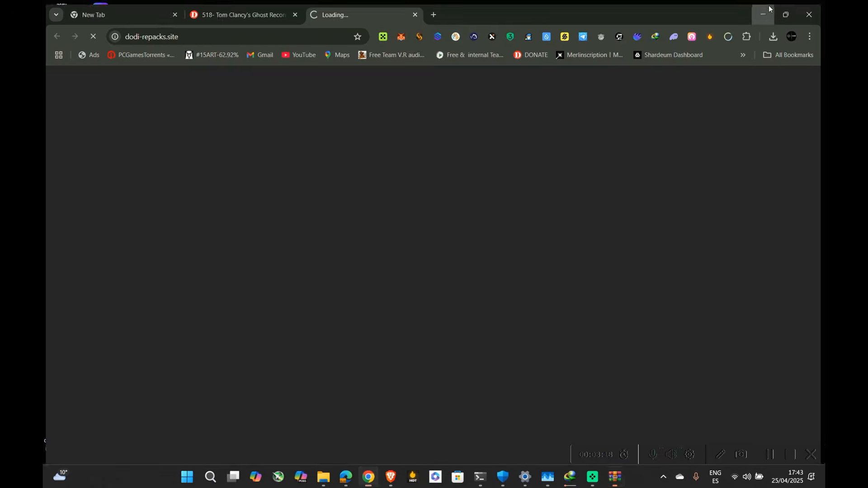
click(767, 10)
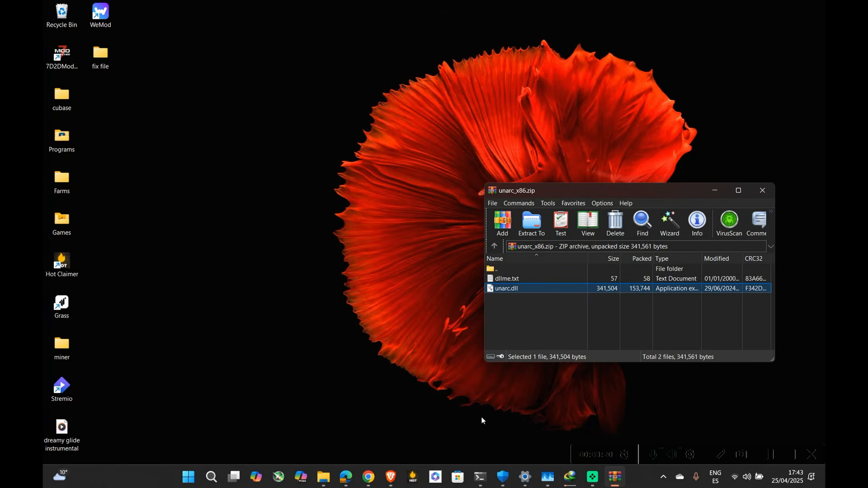
mouse_move(327, 484)
click(125, 66)
double_click(107, 64)
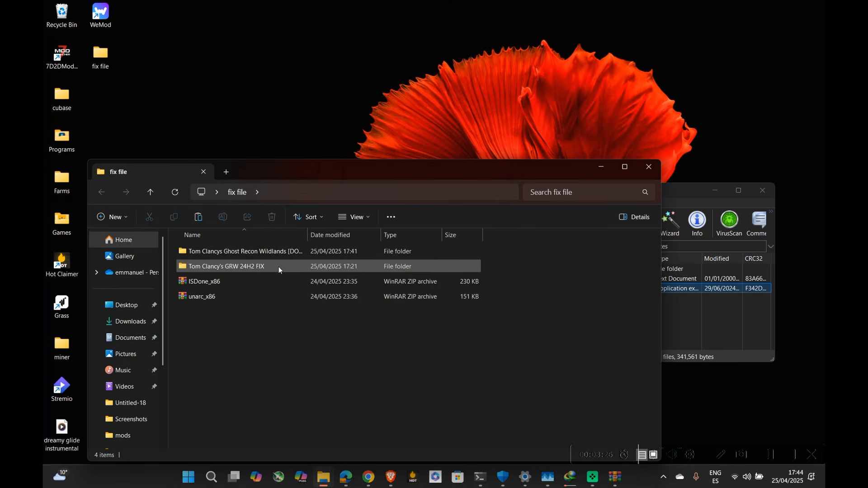
double_click(270, 253)
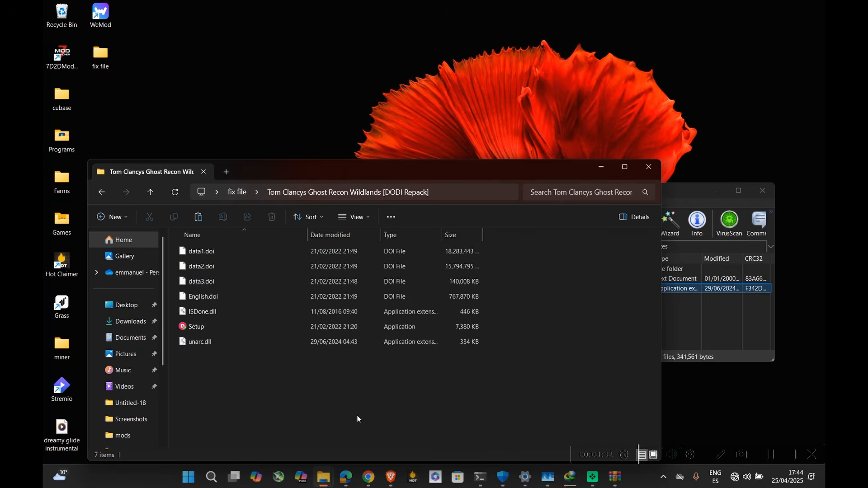
- Run the repack's Setup application as administrator and start the game installation wizard, proceeding past its welcome page
click(223, 326)
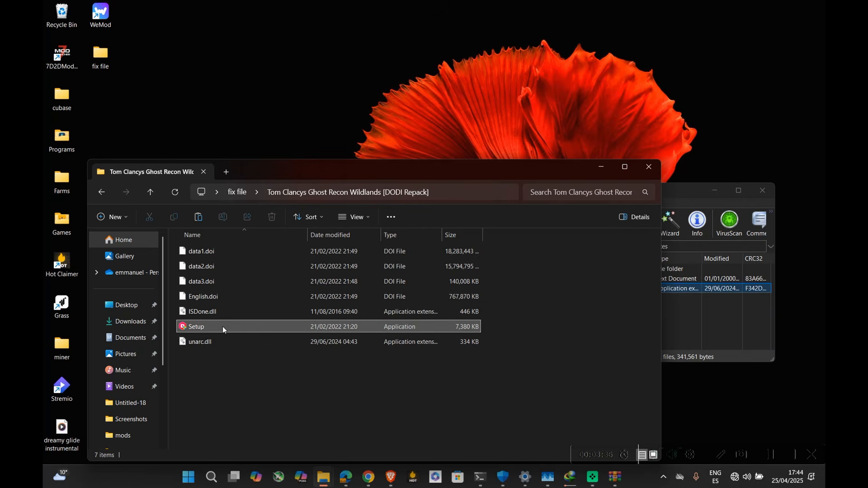
right_click(222, 327)
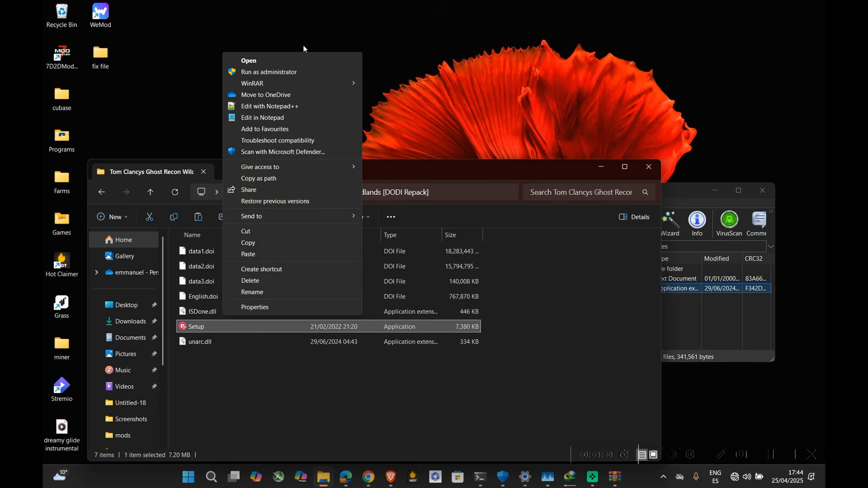
click(302, 73)
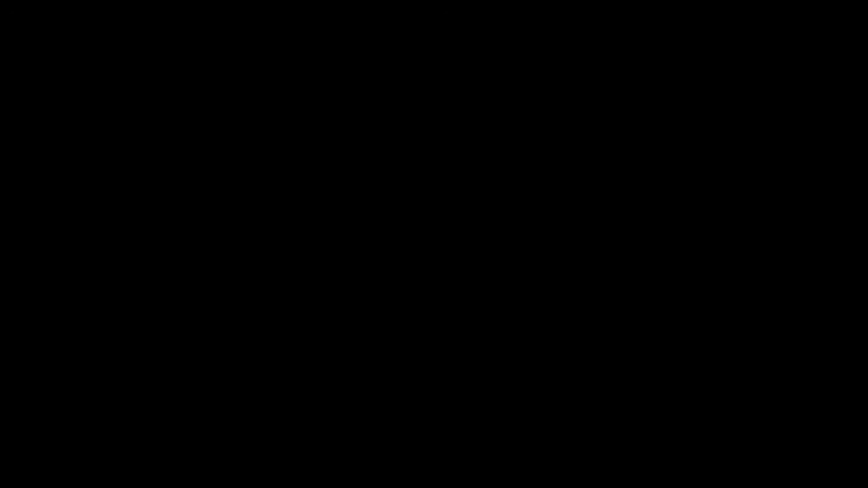
click(403, 331)
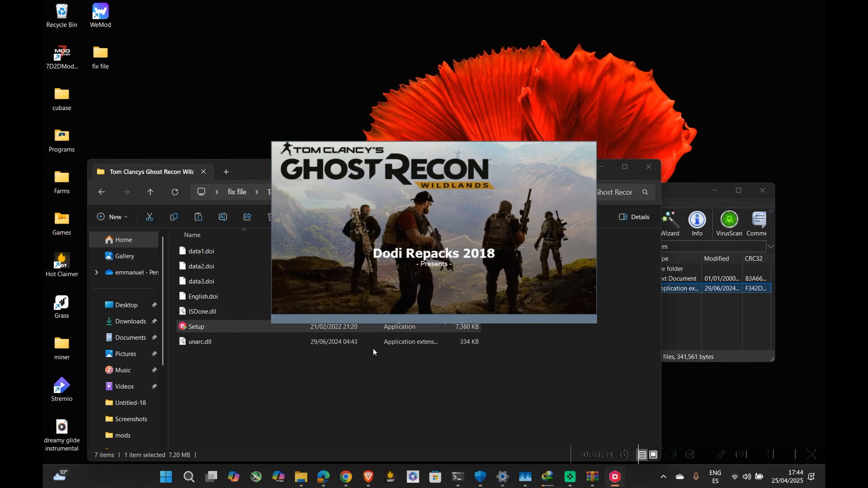
click(166, 478)
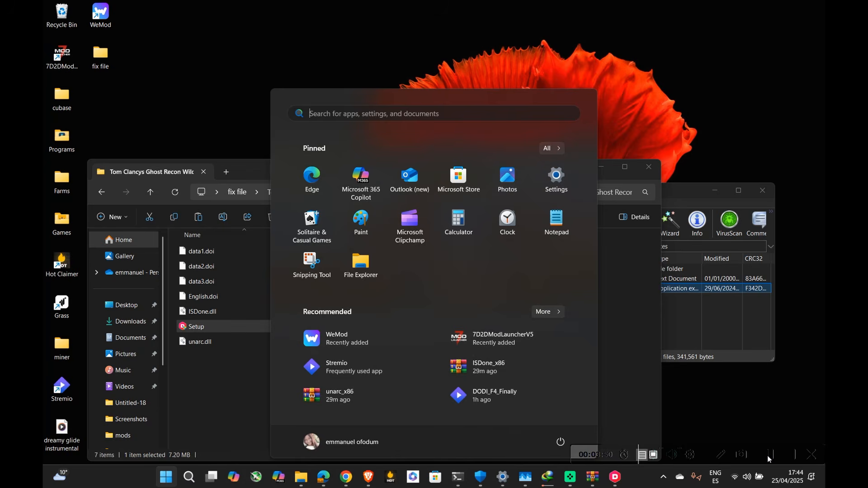
click(577, 397)
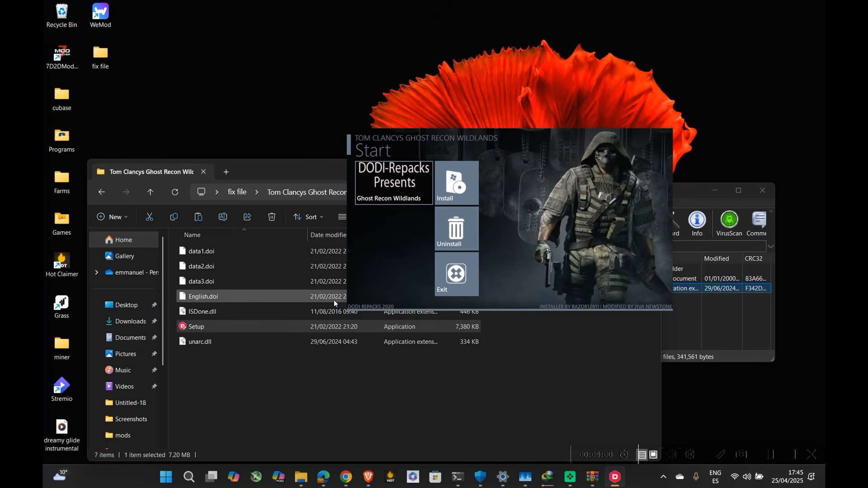
click(464, 186)
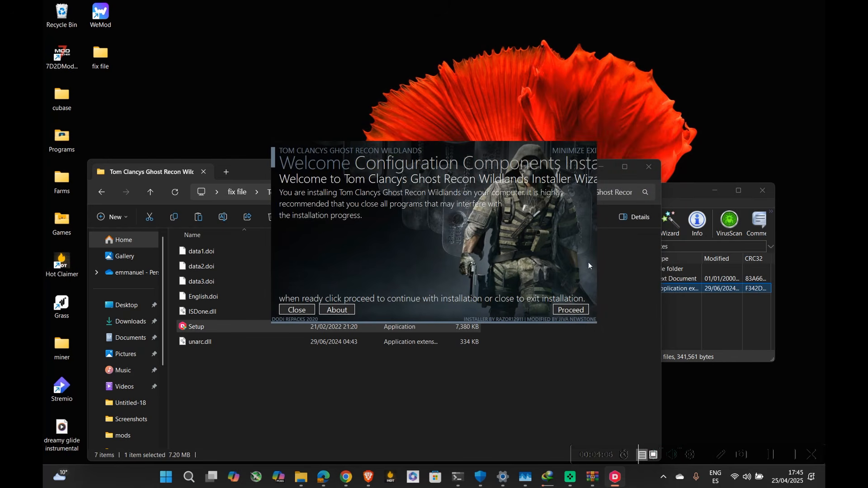
click(570, 310)
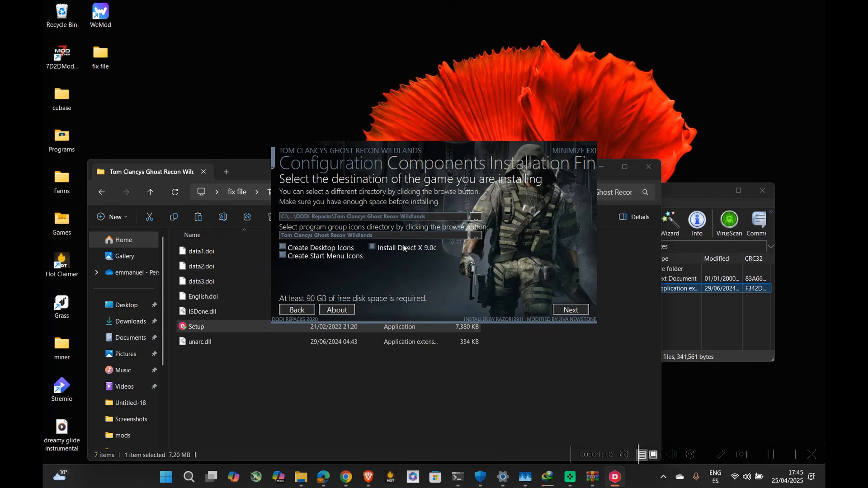
- Set the game's installation destination to D:\Games\Tom Clancys Ghost Recon Wildlands
click(474, 219)
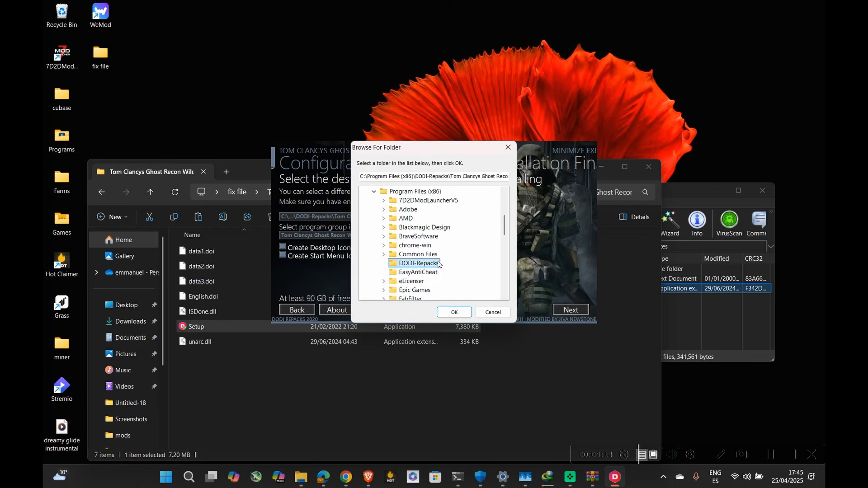
scroll(418, 275, down, 5)
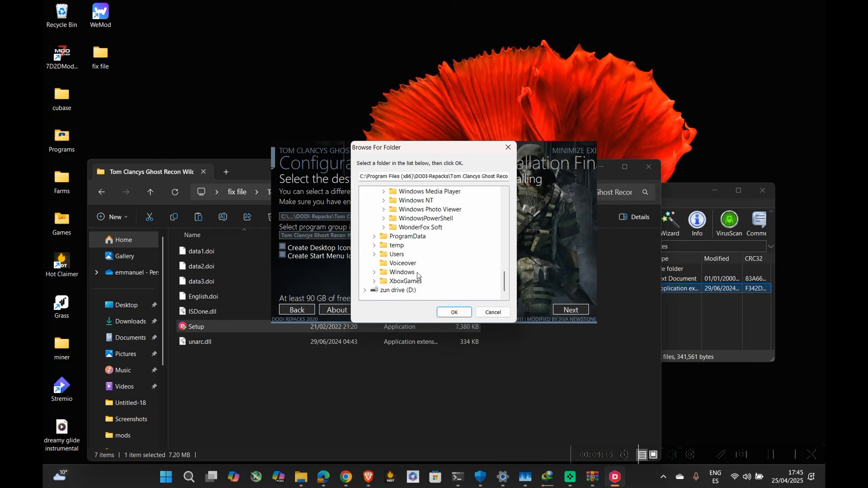
click(365, 290)
click(397, 254)
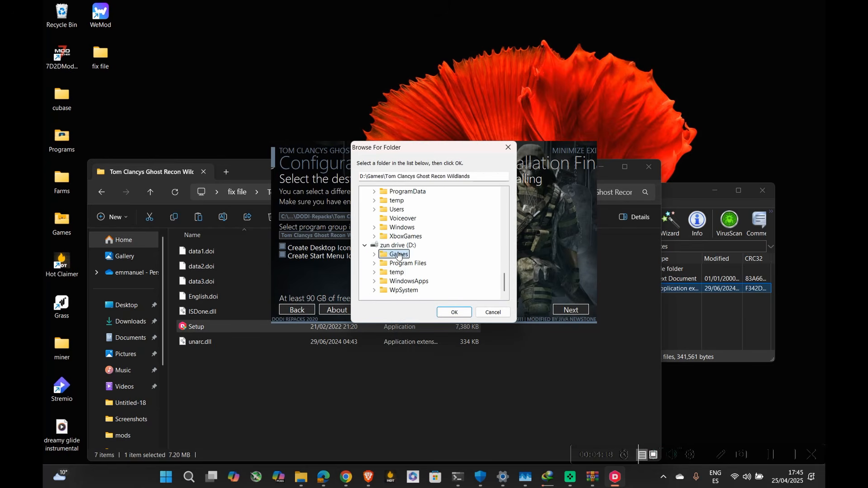
click(463, 313)
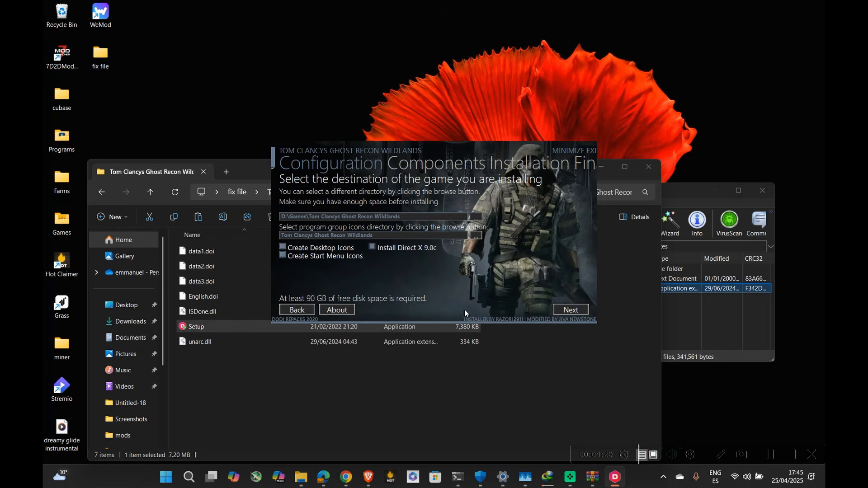
- Keep the default icon and DirectX options, install the game with only the English component, and finish the wizard
click(565, 312)
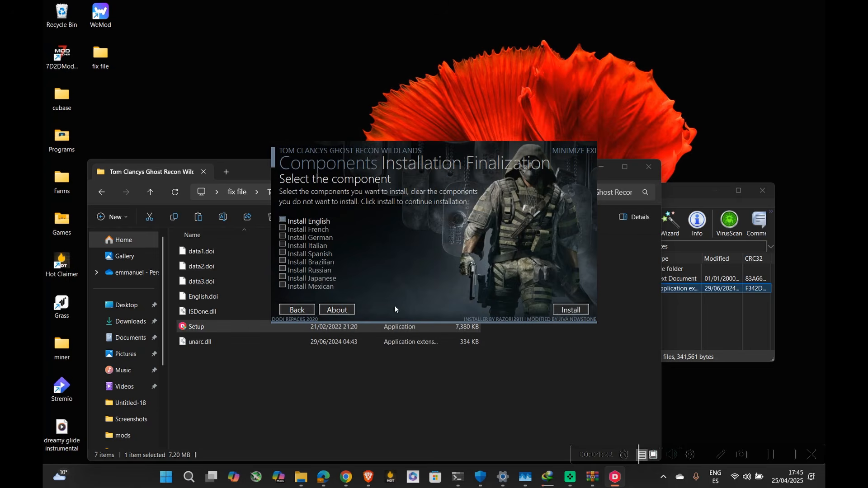
click(568, 309)
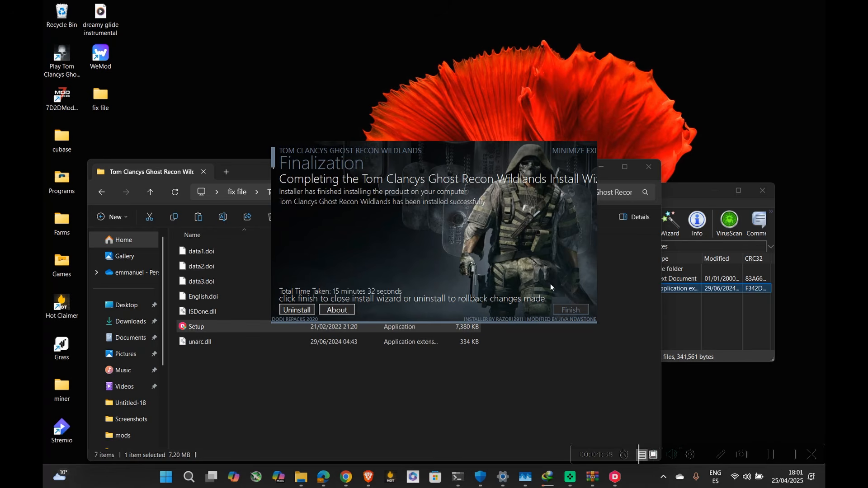
click(560, 310)
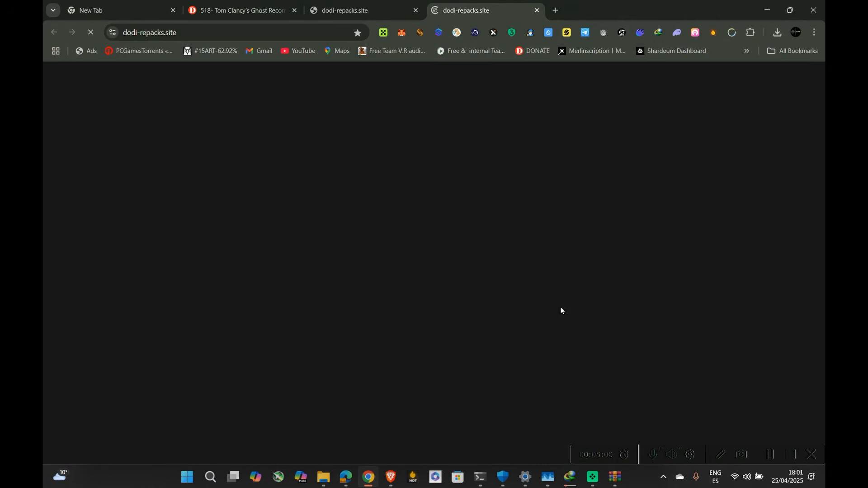
- Minimize the browser and the DODI Repack folder, then try to launch the game from its desktop shortcut
click(764, 8)
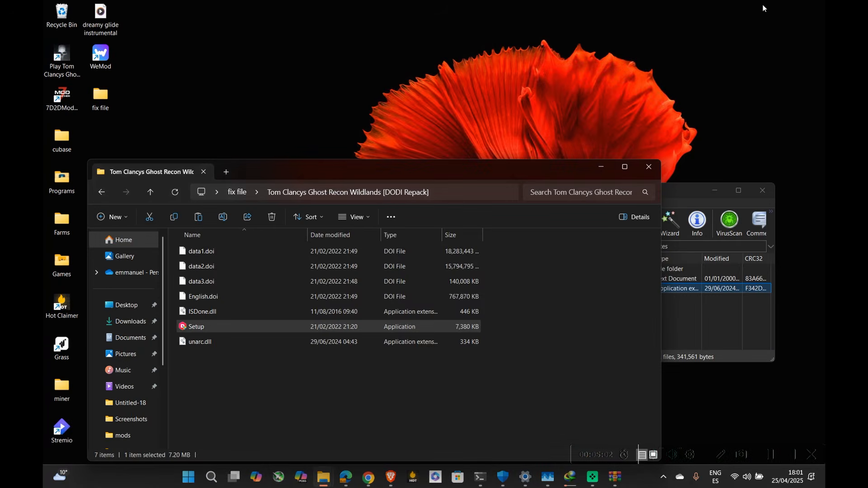
click(601, 168)
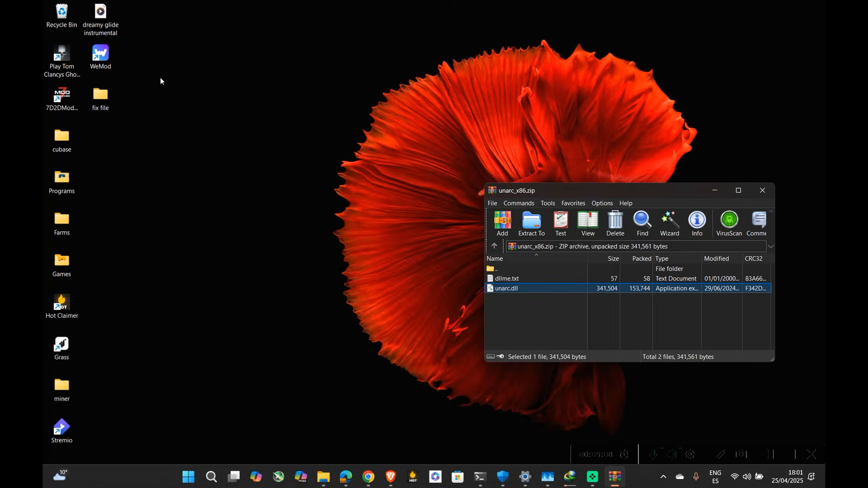
double_click(81, 61)
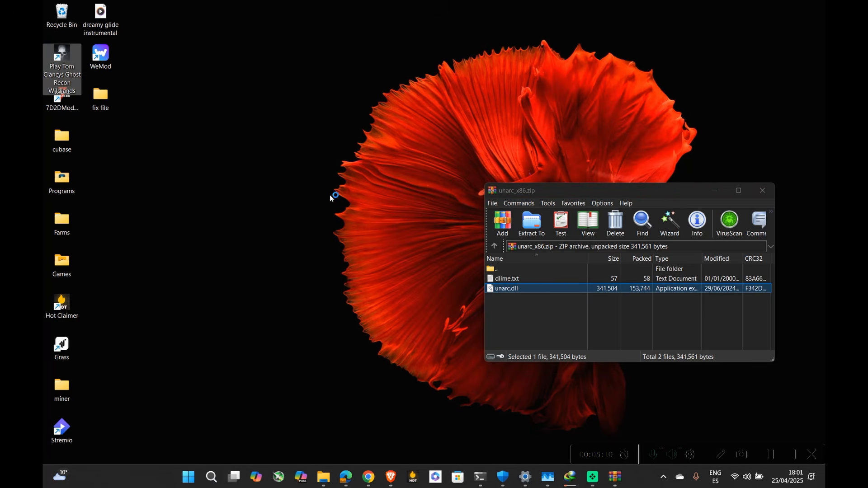
- Open the Tom Clancy's Ghost Recon - Wildlands folder inside Tom Clancy's GRW 24H2 FIX from the fix file folder
double_click(102, 102)
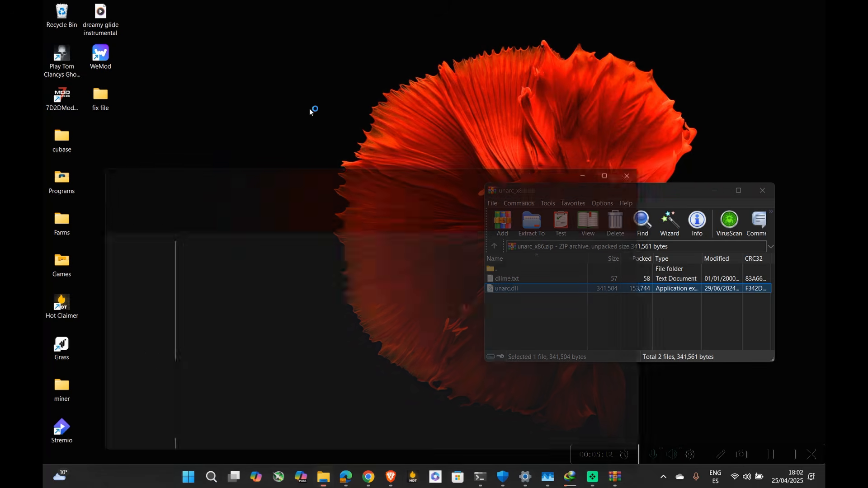
drag(311, 180, 576, 119)
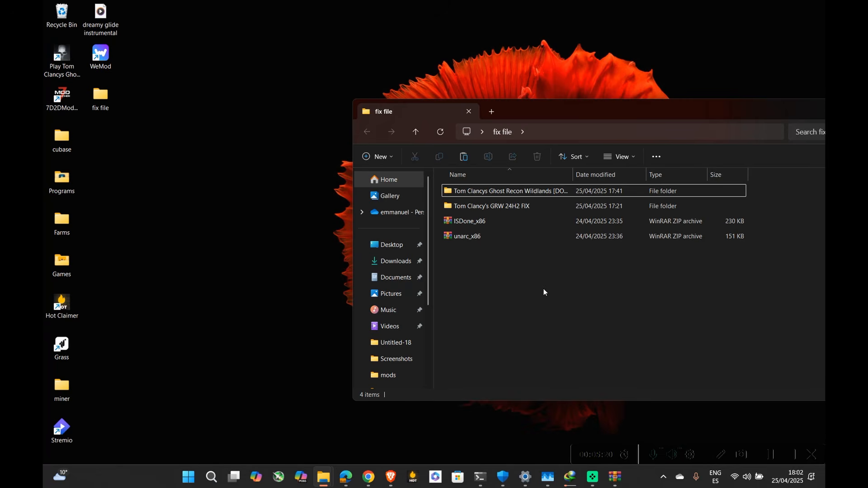
double_click(491, 212)
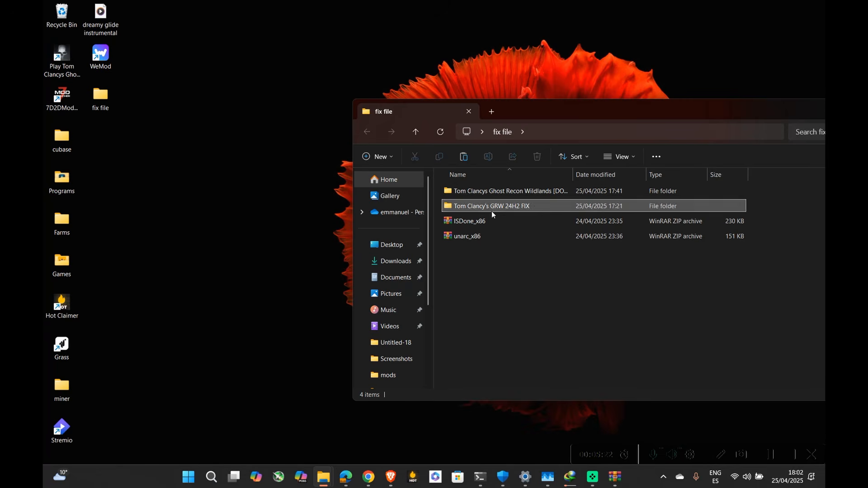
double_click(518, 194)
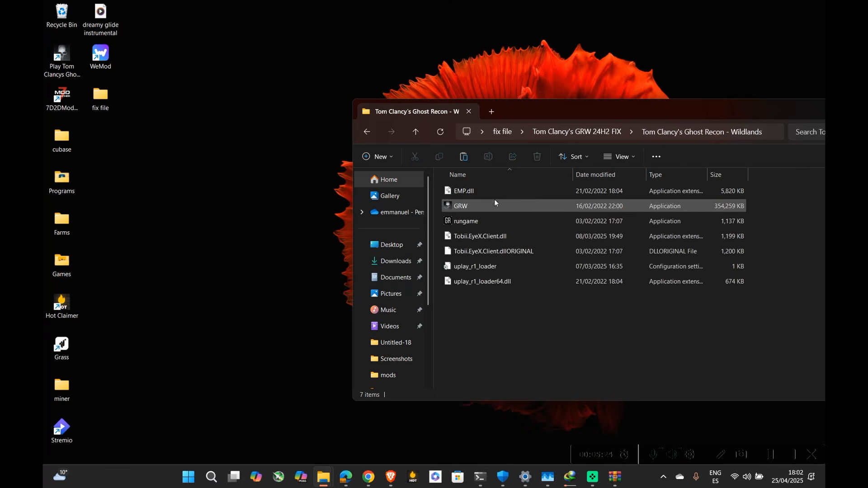
- Copy all the 24H2 fix files into the game's installation folder, replacing the existing files, and close that folder
right_click(72, 65)
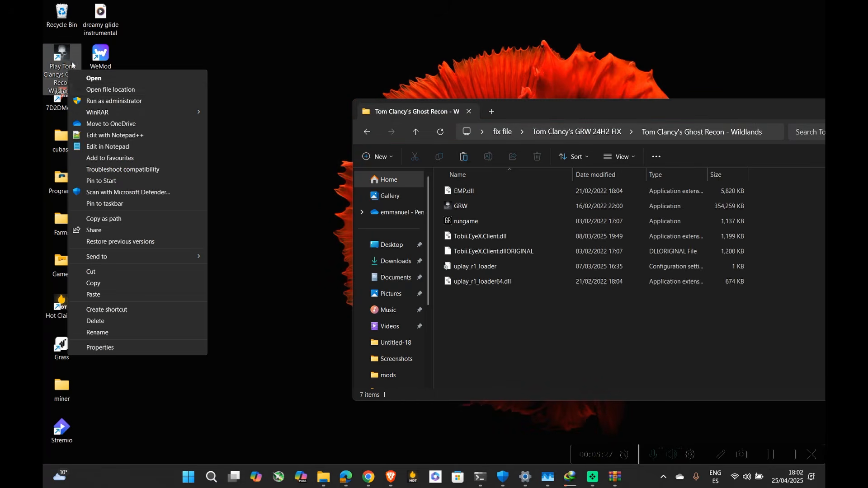
click(96, 89)
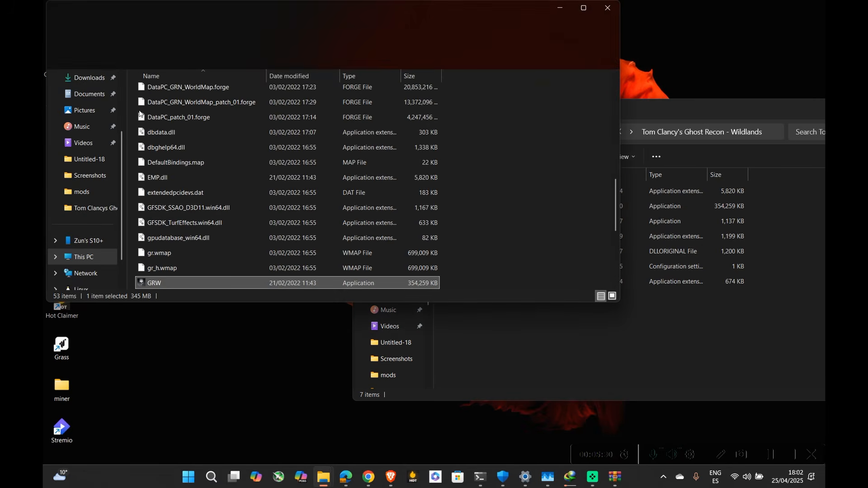
click(643, 328)
drag(509, 307, 422, 186)
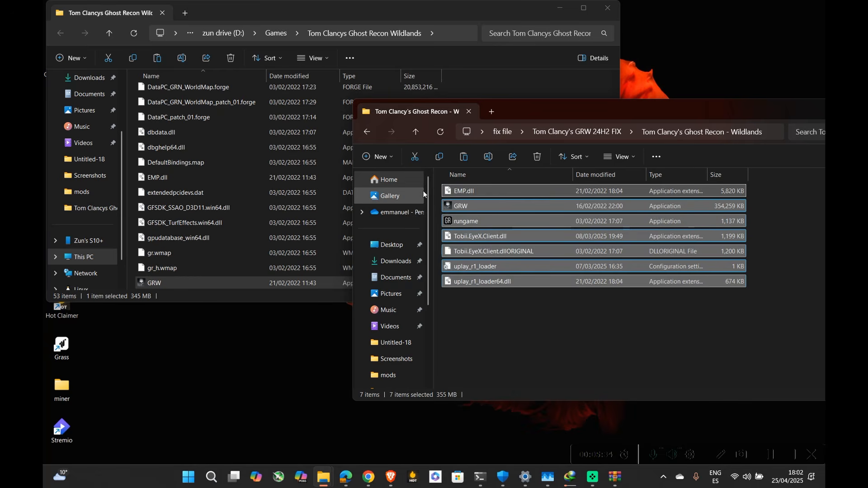
click(505, 89)
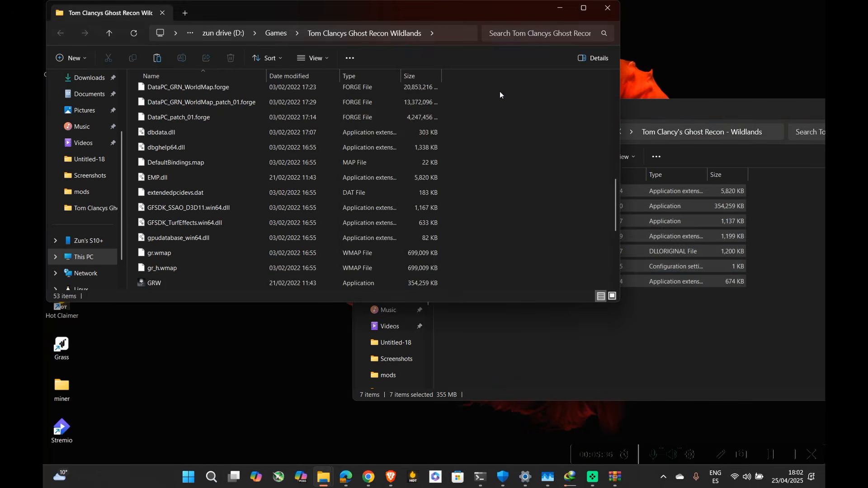
key(ctrl+v)
click(449, 183)
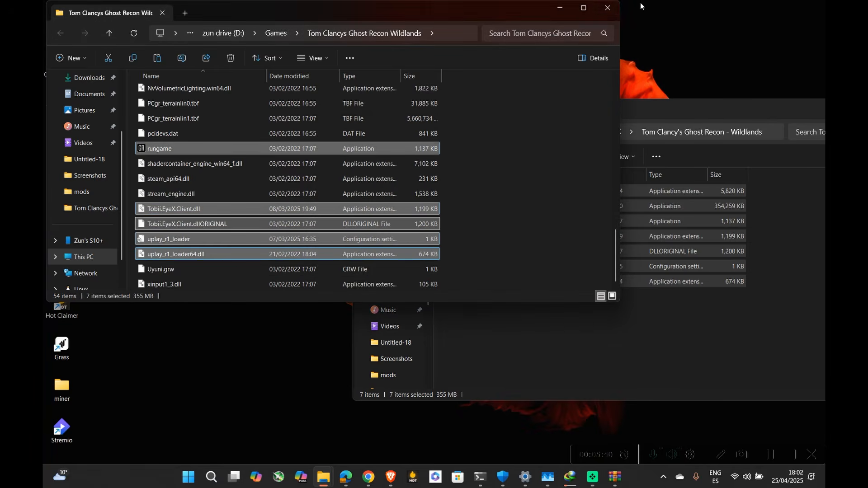
click(607, 7)
- Launch Ghost Recon Wildlands from its desktop shortcut and minimize the fix folder and unarc_x86.zip windows
click(58, 63)
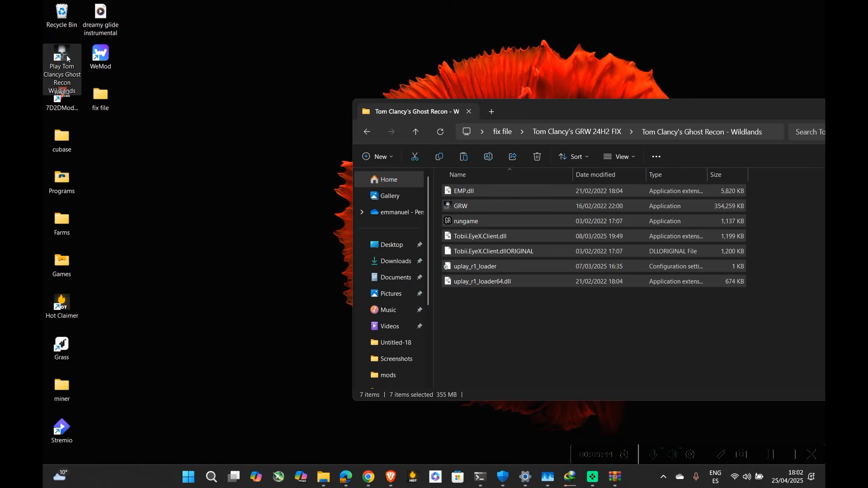
double_click(67, 58)
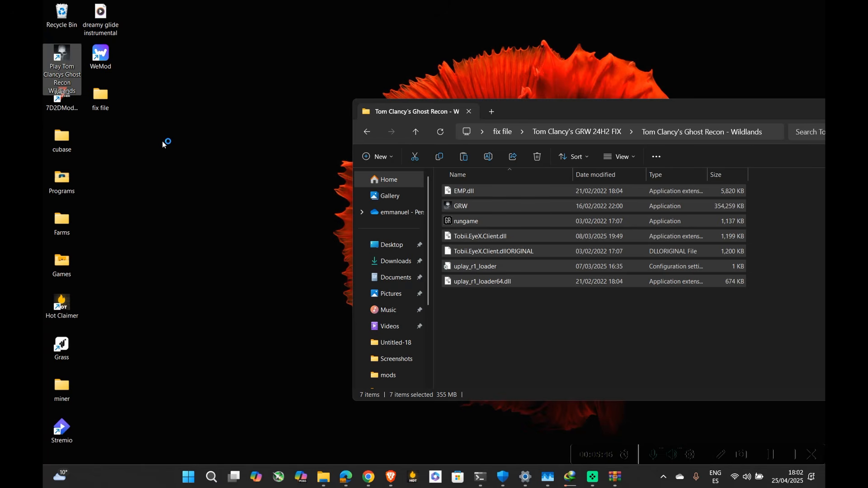
click(624, 108)
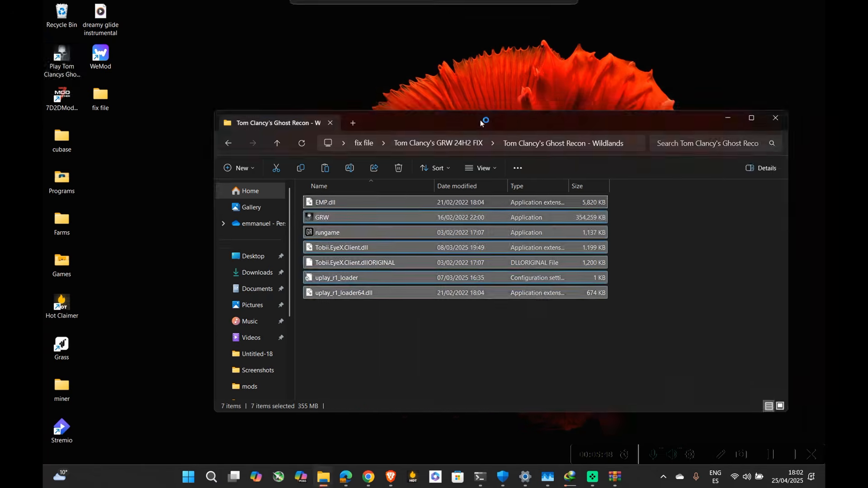
click(726, 117)
click(715, 191)
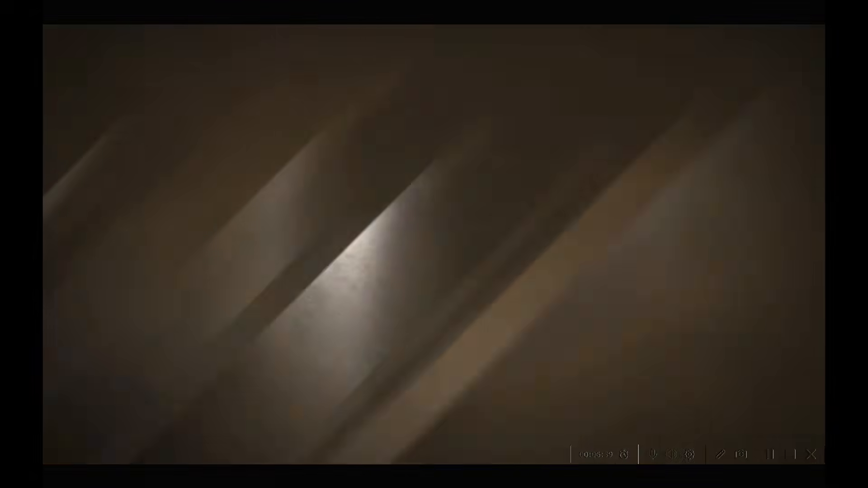
- Skip the game's intro screens to reach the main menu, and quit to the desktop
key(space)
key(space)
key(space)
click(402, 302)
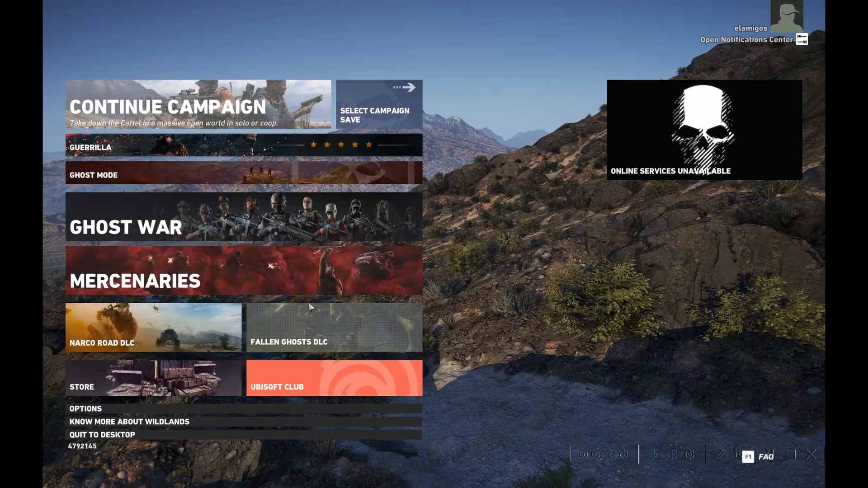
click(144, 436)
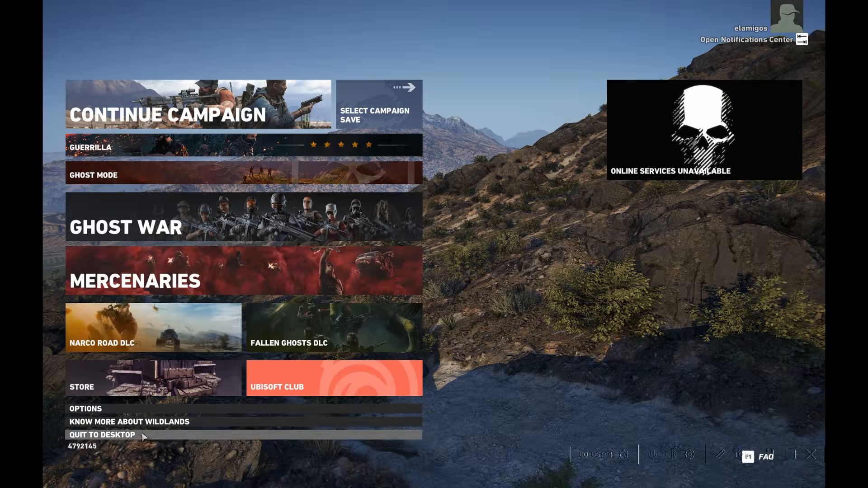
click(384, 324)
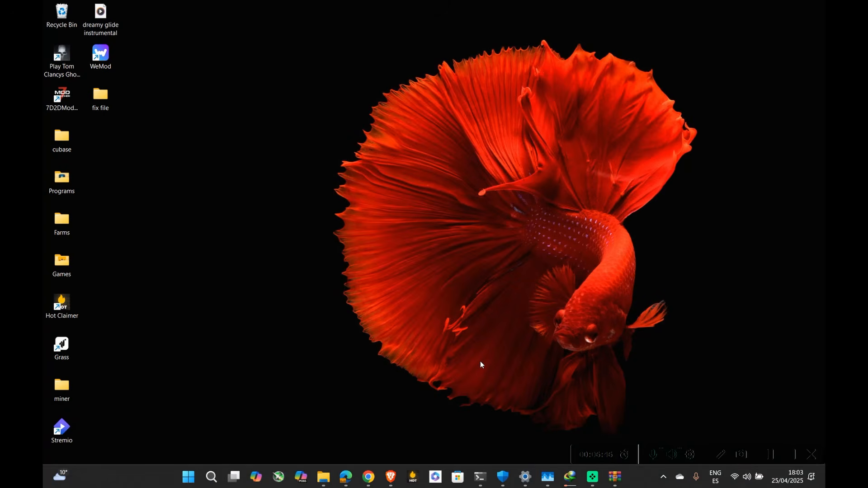